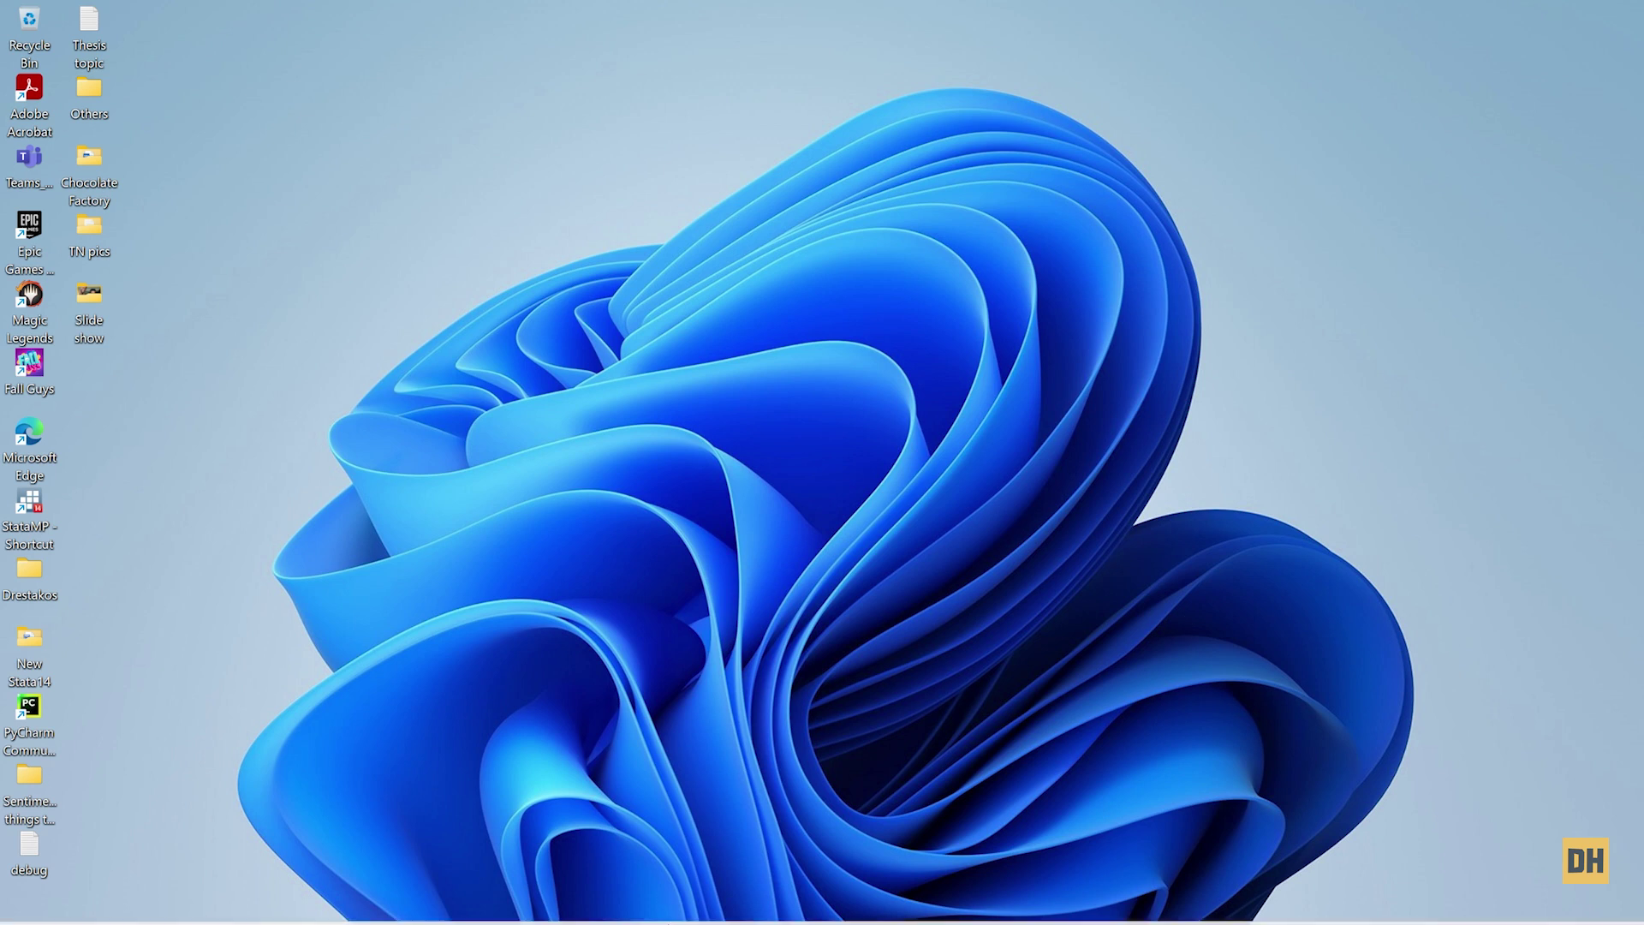
- Open Windows Search from the taskbar to show top apps and recent items
click(555, 907)
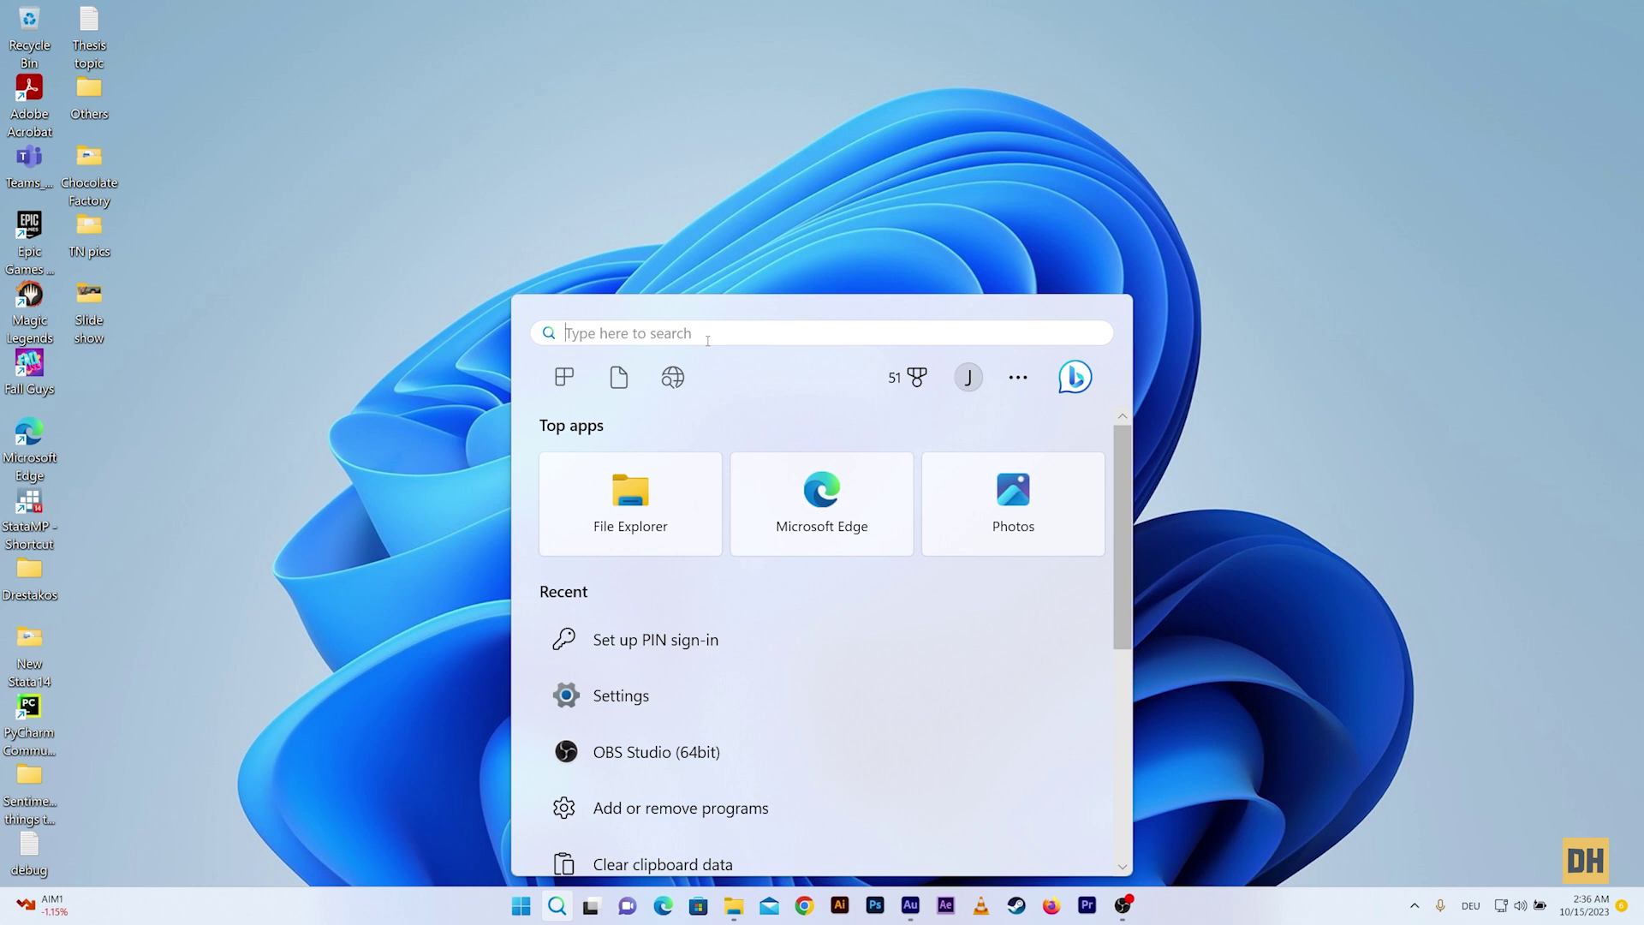
text(pin)
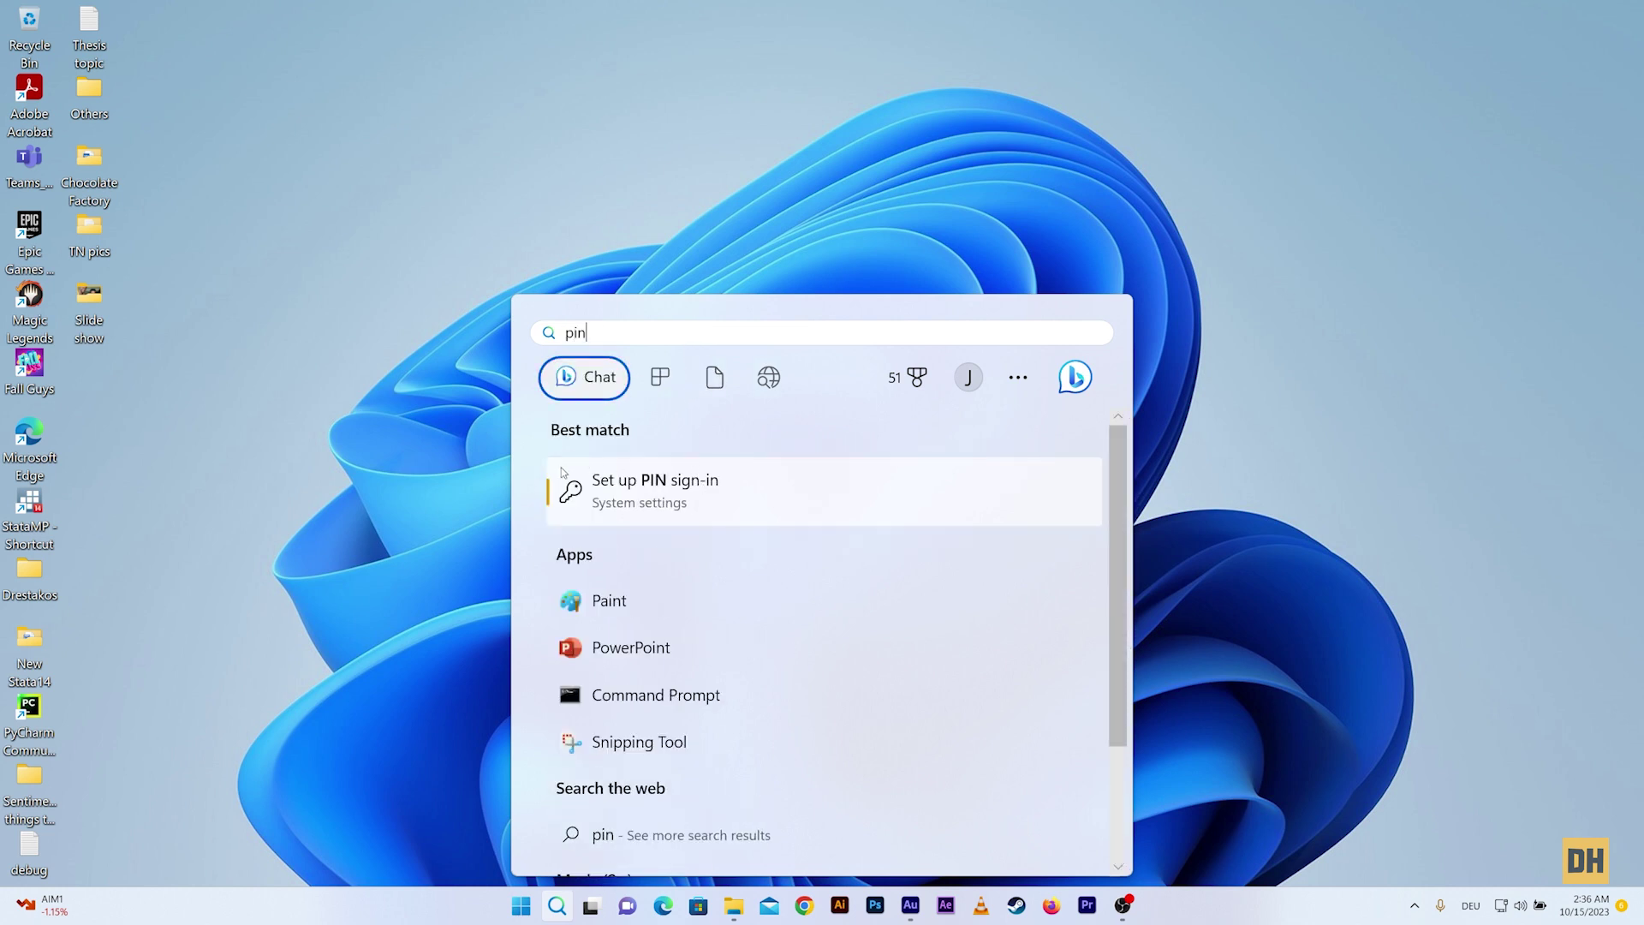
- Open the "Set up PIN sign-in" result to reach Accounts Sign-in options
click(713, 506)
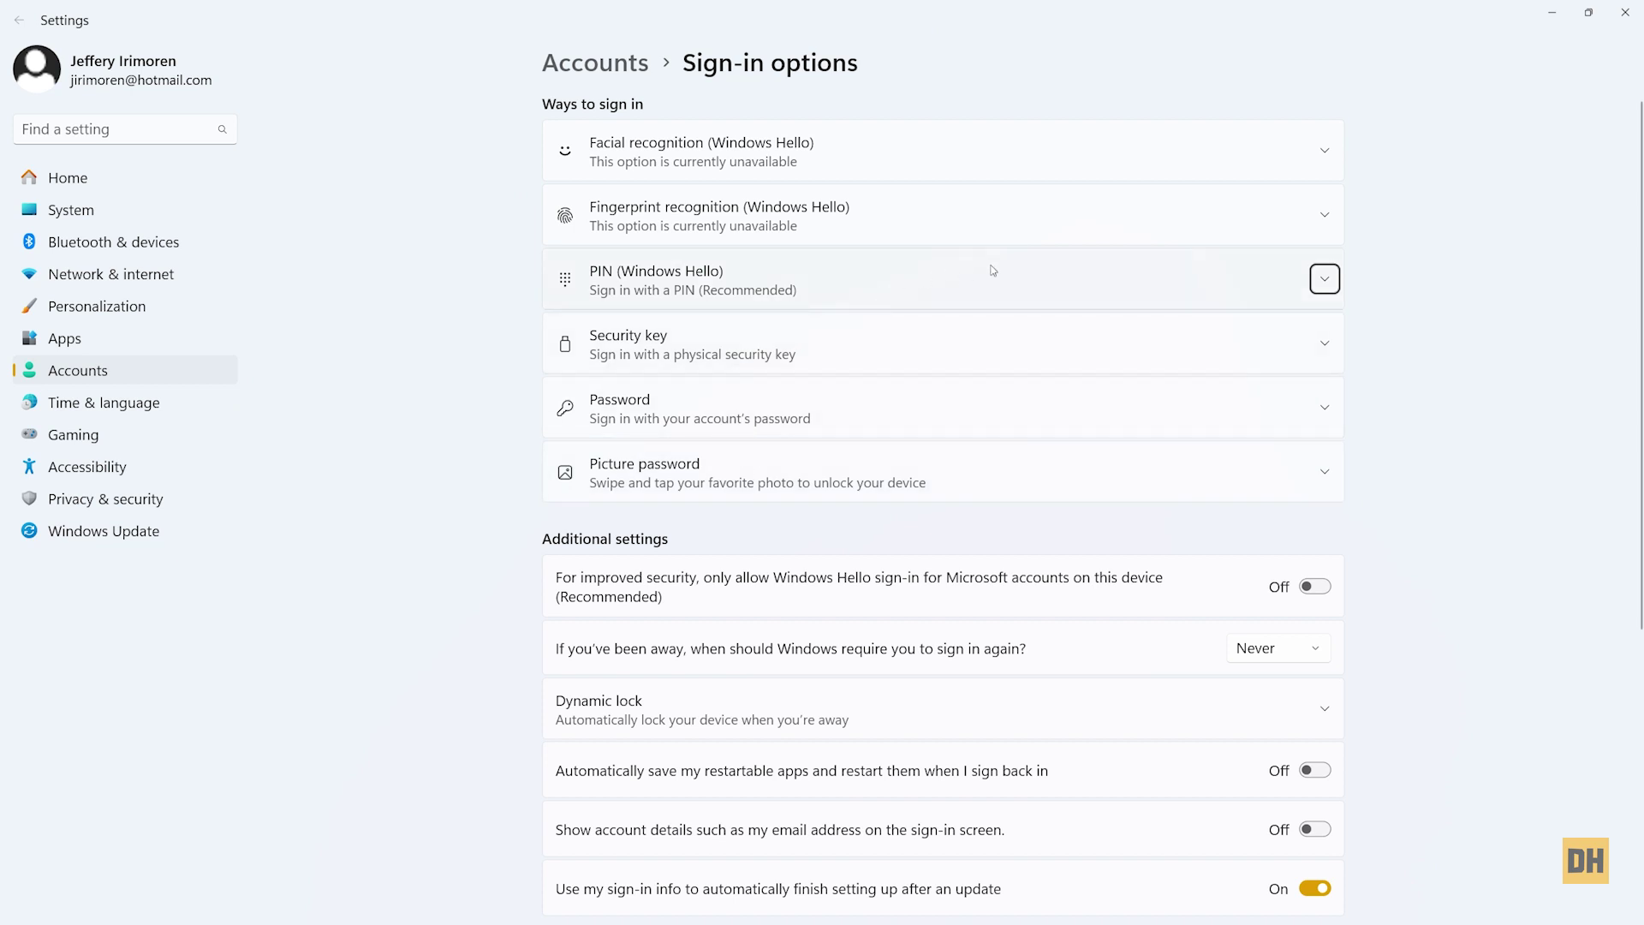
- Expand PIN (Windows Hello) and choose Remove for this sign-in option
click(1326, 283)
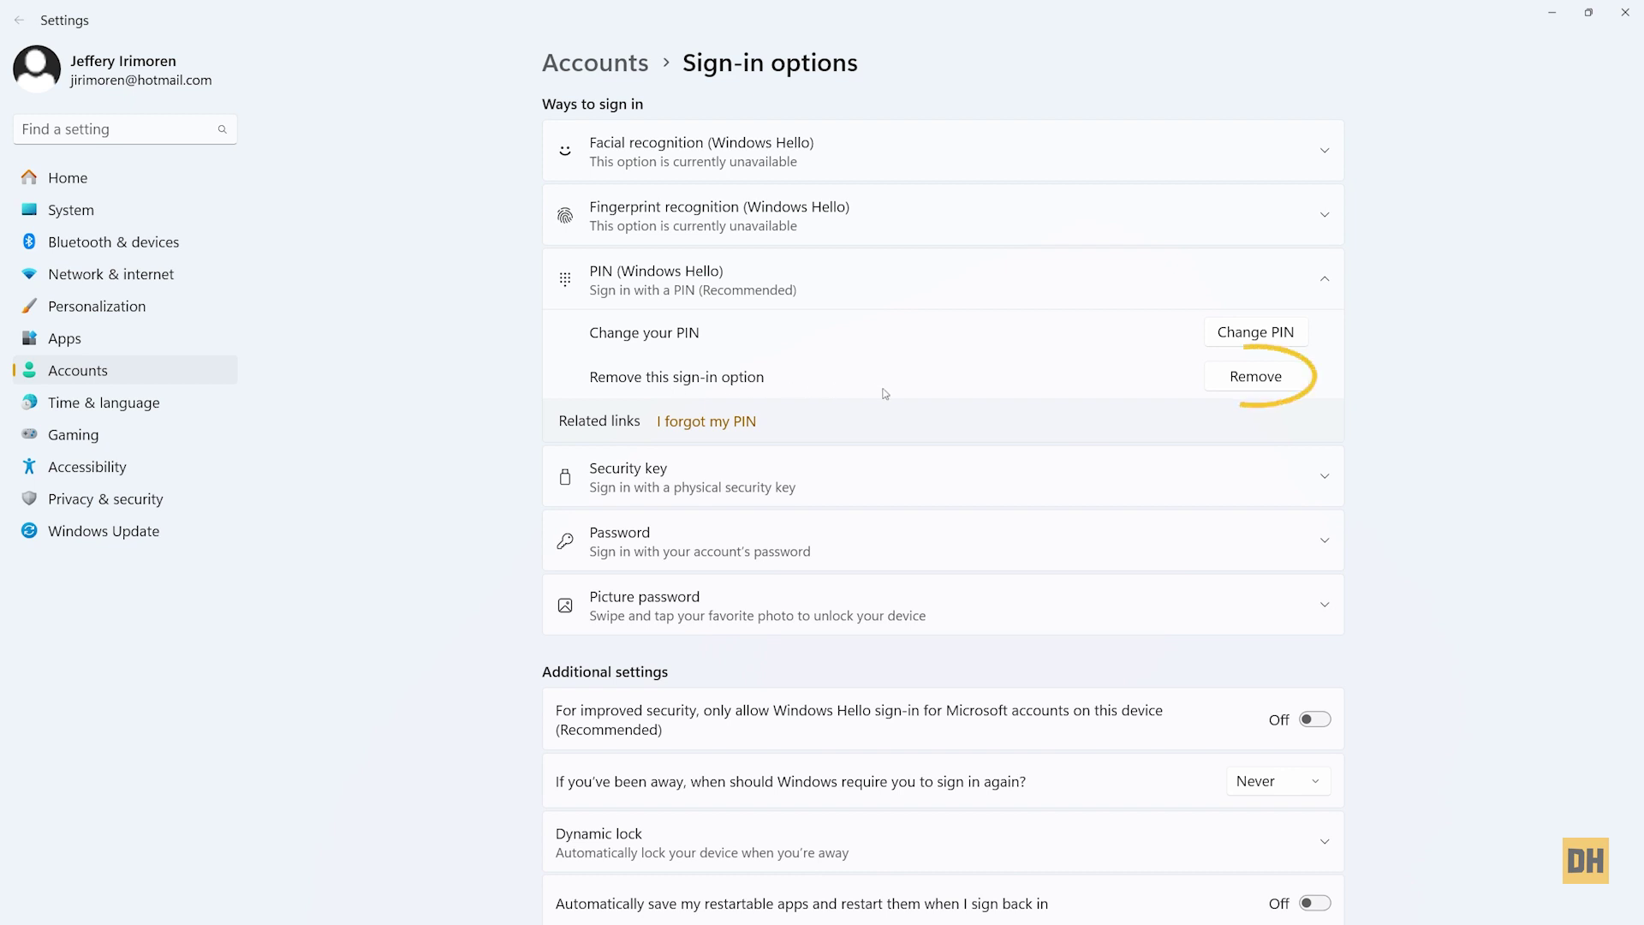
click(1252, 390)
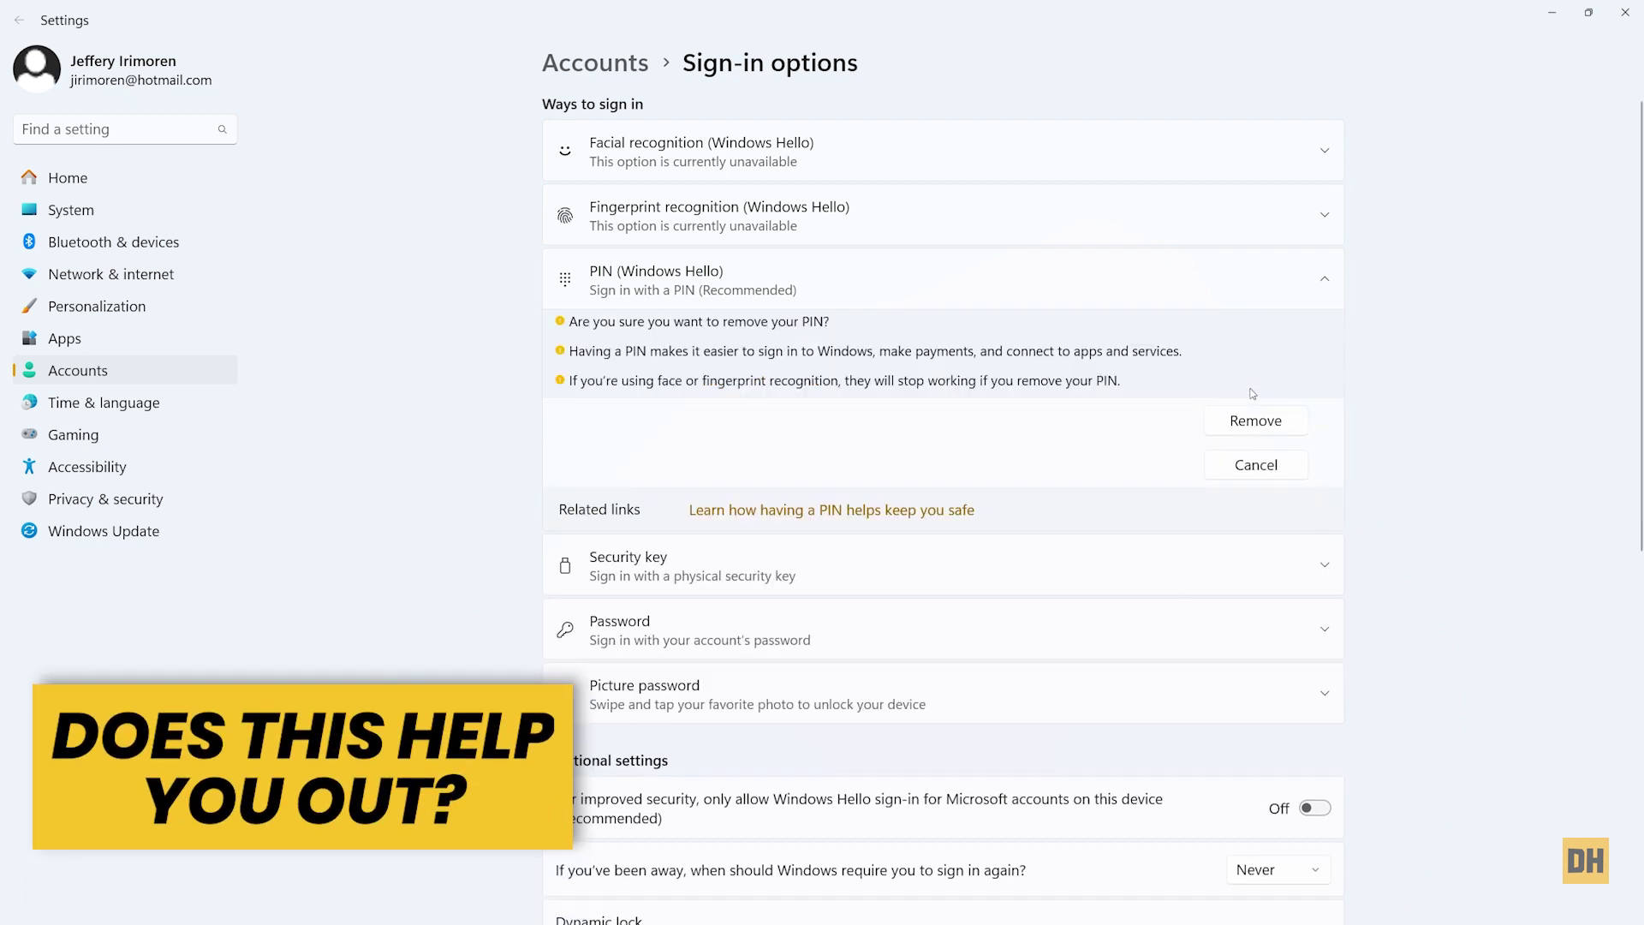